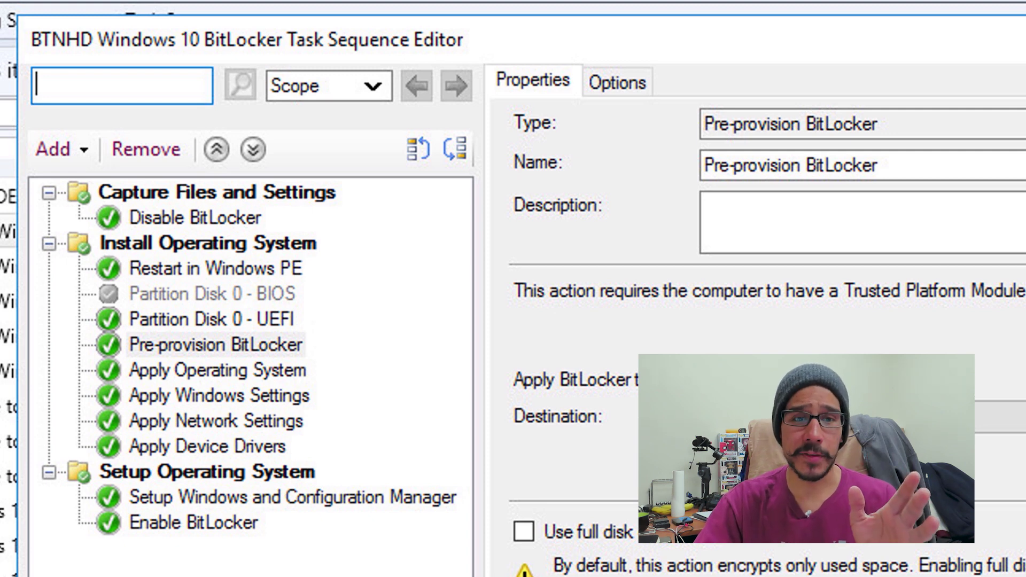
- Set the search scope so the _SMS search looks within step conditions and variables
{"action": "left_click", "coordinate": [372, 86]}
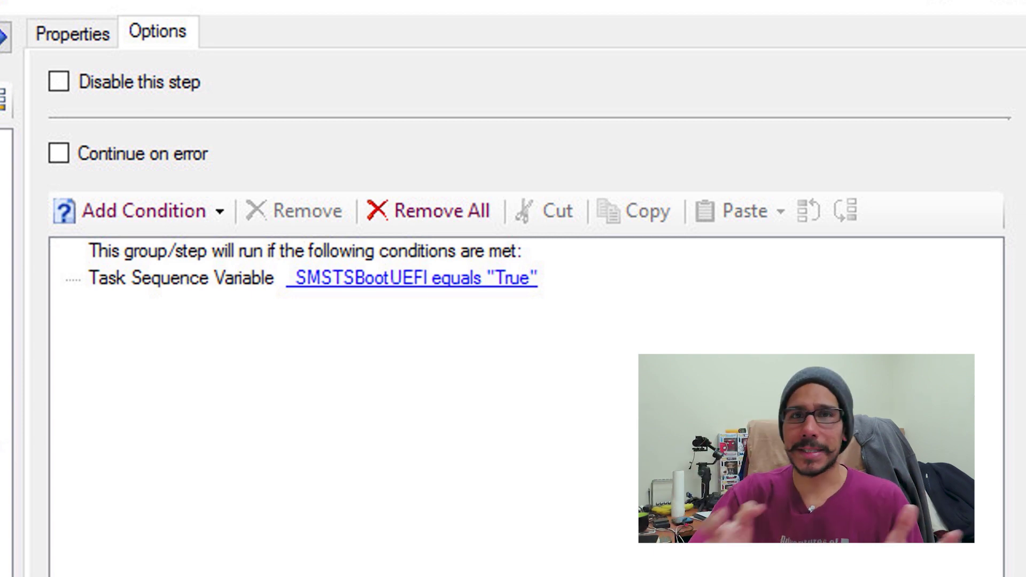
- Copy the _SMSTSBootUEFI equals True condition and show the Paste Before/After/Under choices
{"action": "left_click", "coordinate": [180, 278]}
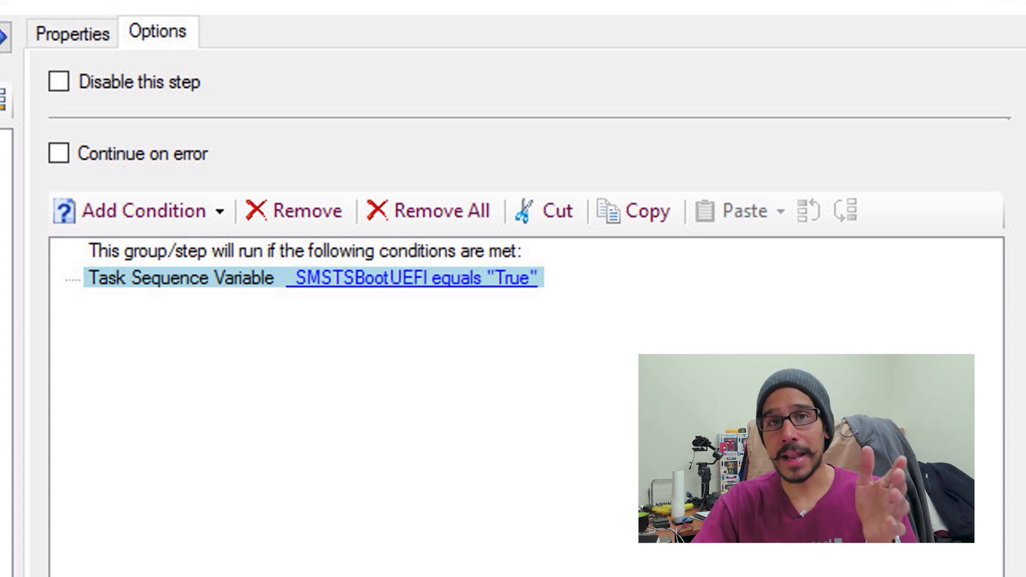
{"action": "key", "text": "ctrl+c"}
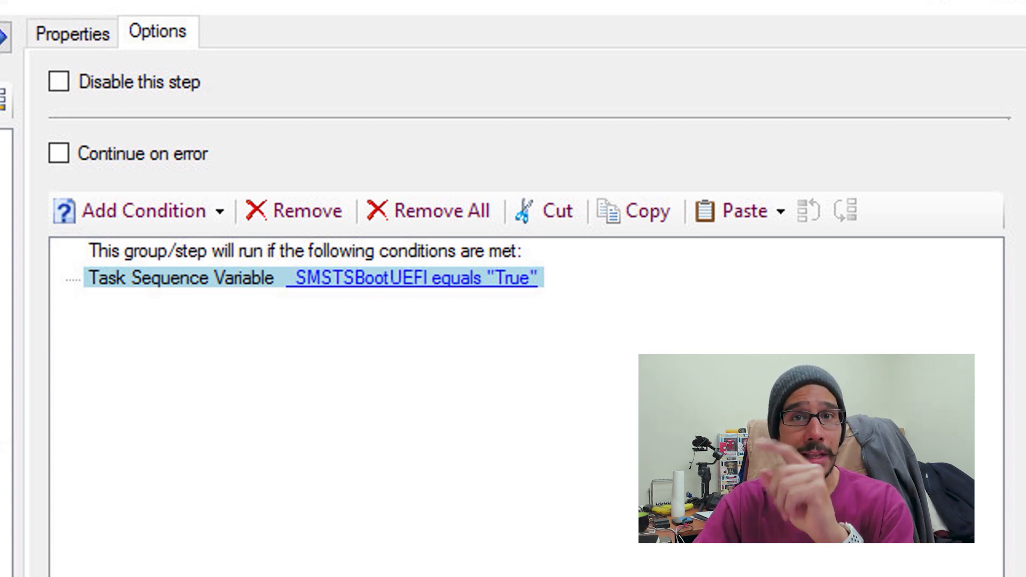
{"action": "left_click", "coordinate": [779, 211]}
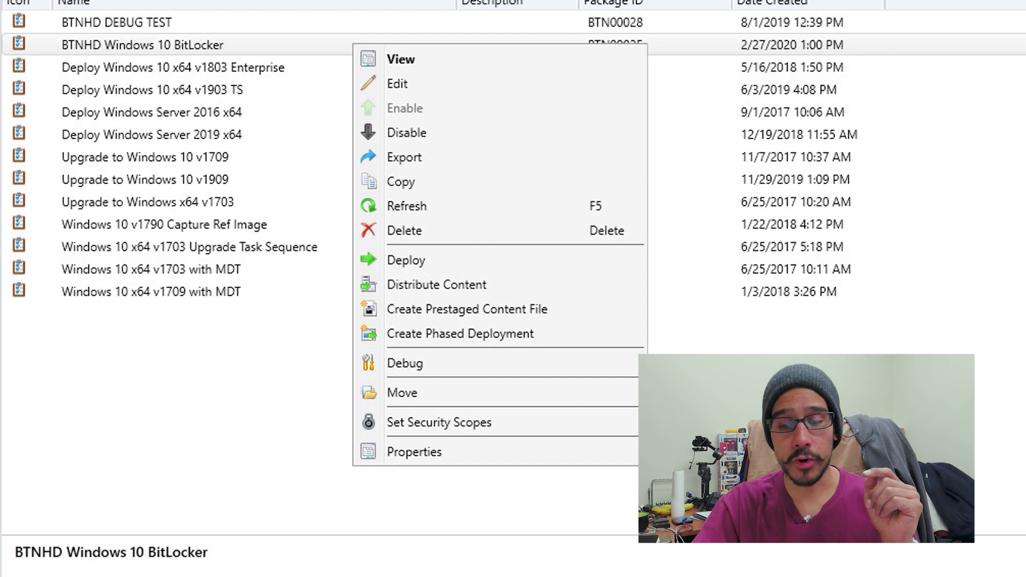
- Enable Run as high performance power plan in the BitLocker task sequence's Performance properties
{"action": "left_click", "coordinate": [415, 452]}
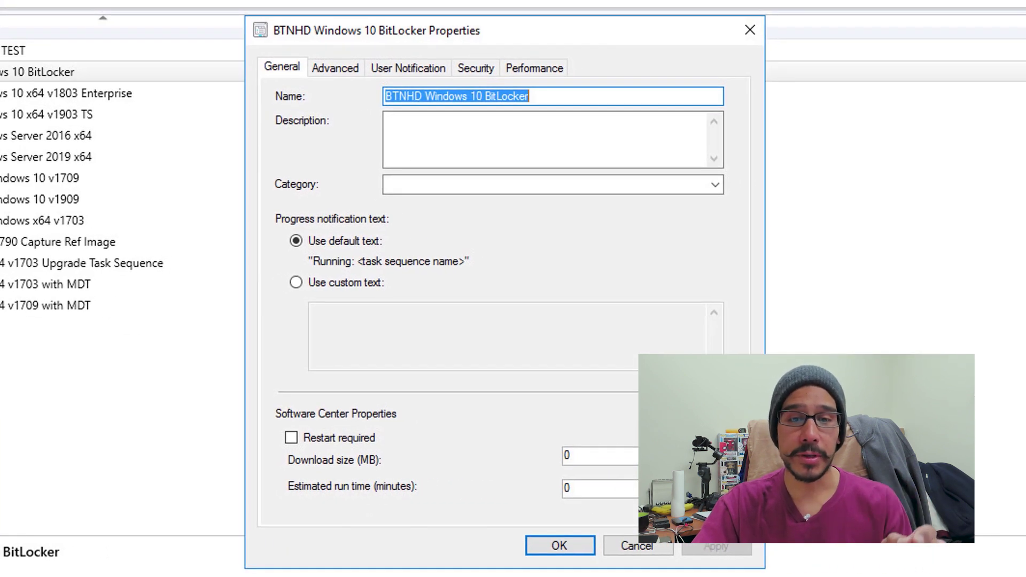
{"action": "key", "text": "ctrl+shift+Tab"}
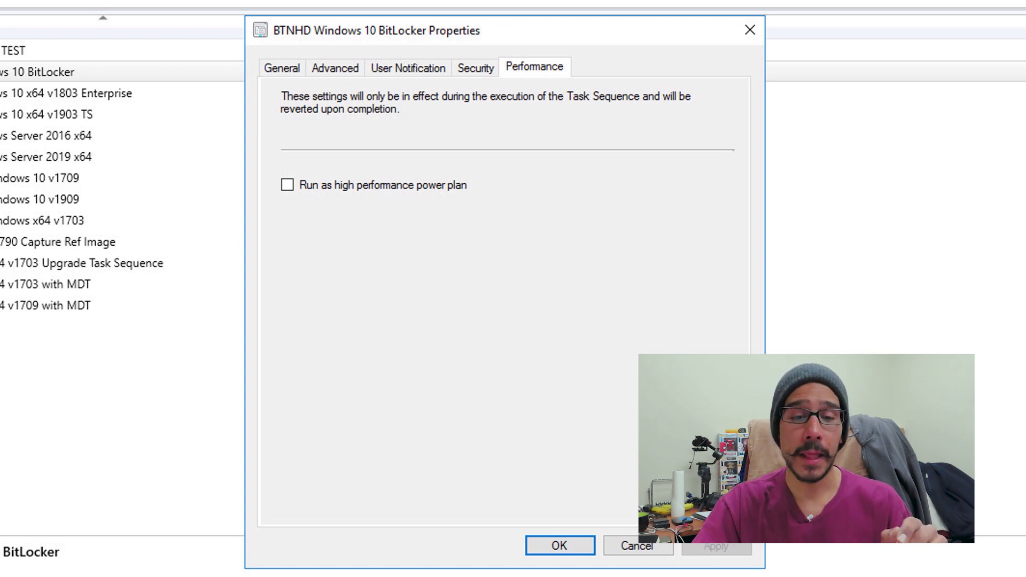
{"action": "key", "text": "space"}
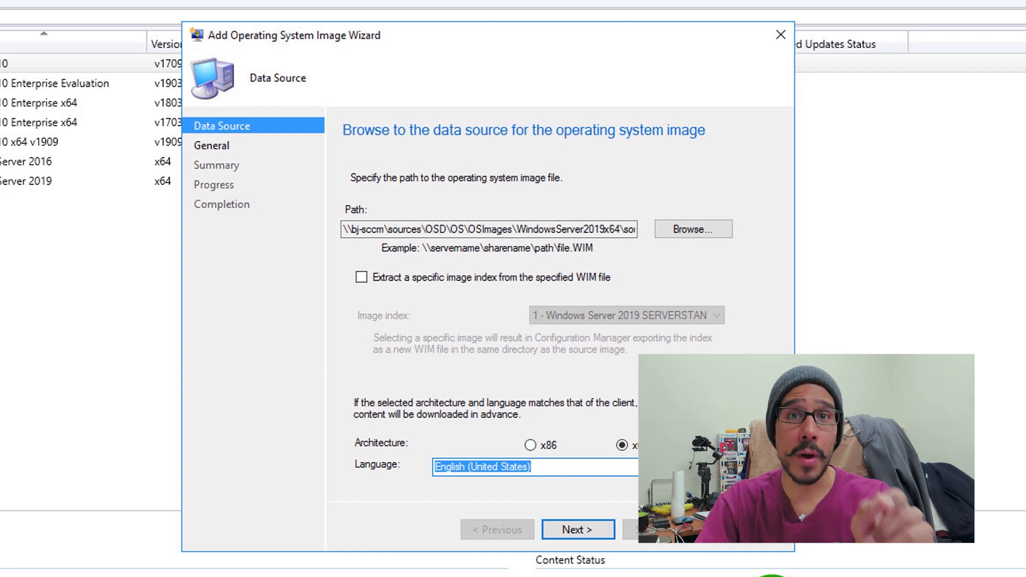
- Enable Extract a specific image index and list the four Windows Server 2019 editions in the WIM
{"action": "key", "text": "alt+e"}
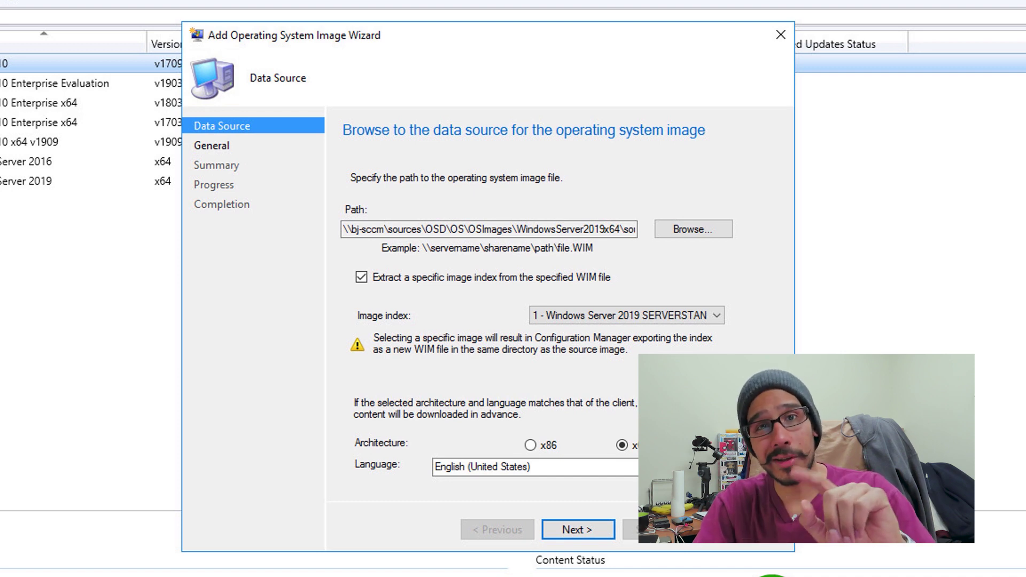
{"action": "key", "text": "alt+Down"}
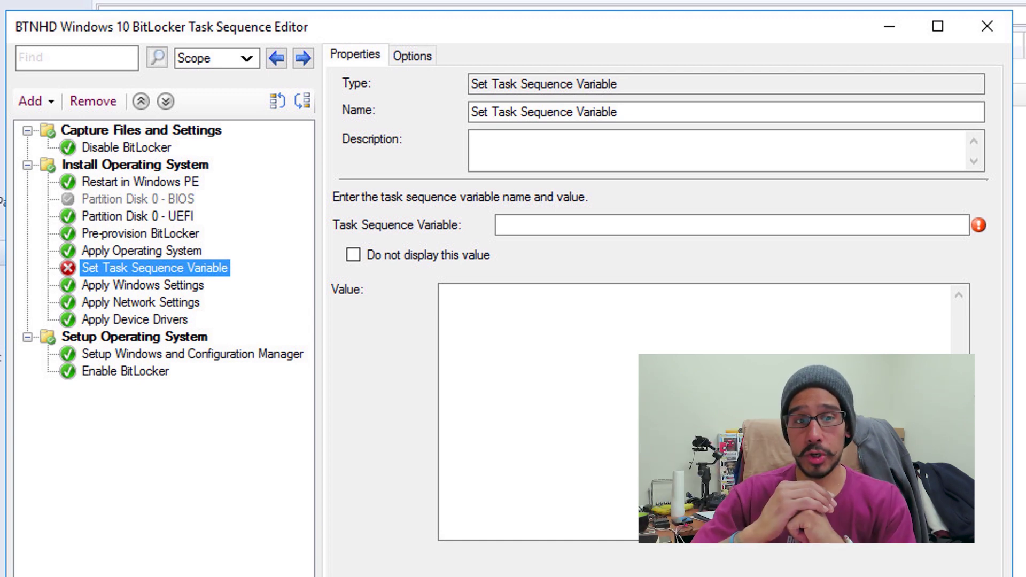
{"action": "type", "text": "SetupCompletePause"}
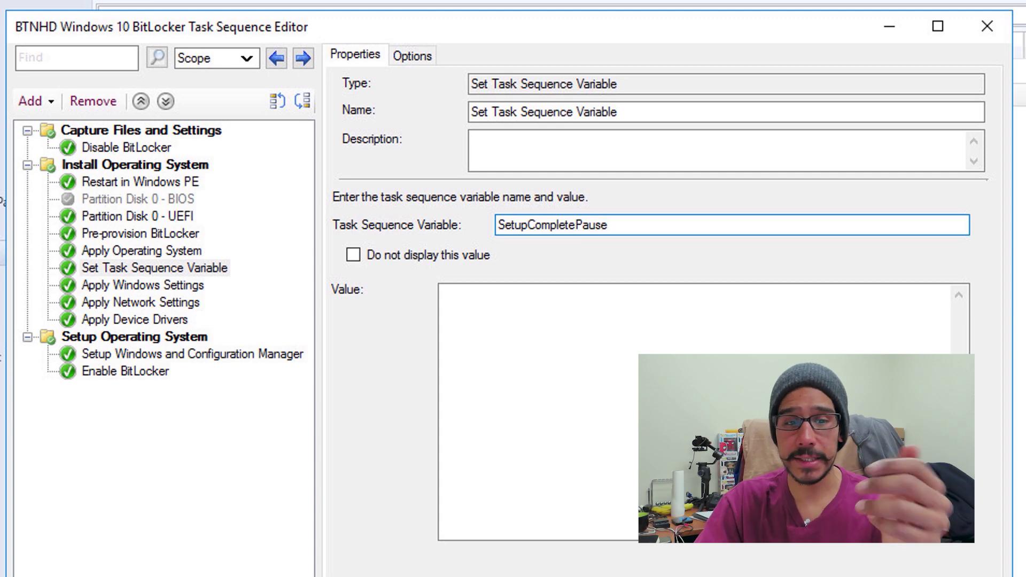
- Name the variable SetupCompletePause and move to its value field to enter 60
{"action": "key", "text": "Tab"}
{"action": "key", "text": "Tab"}
{"action": "type", "text": "60"}
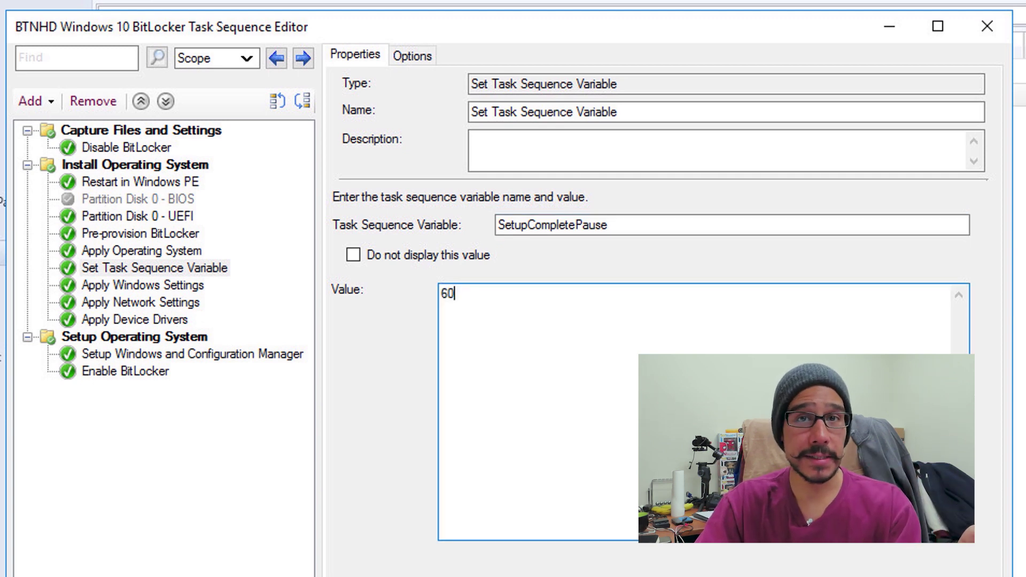